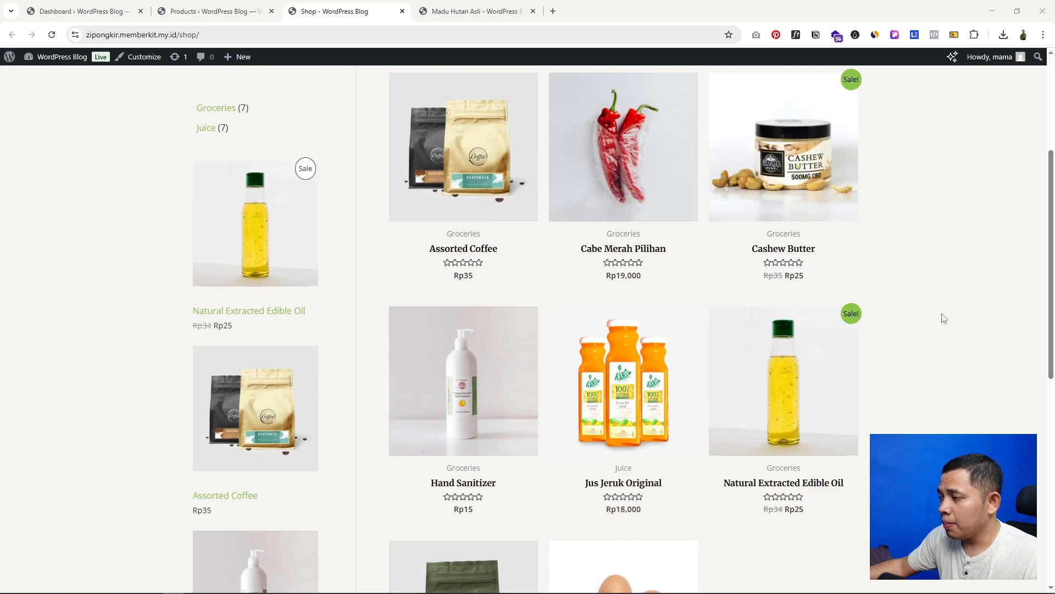
Compare the shop's product listing with the Madu Hutan Asli product page
scroll(944, 318, down, 1)
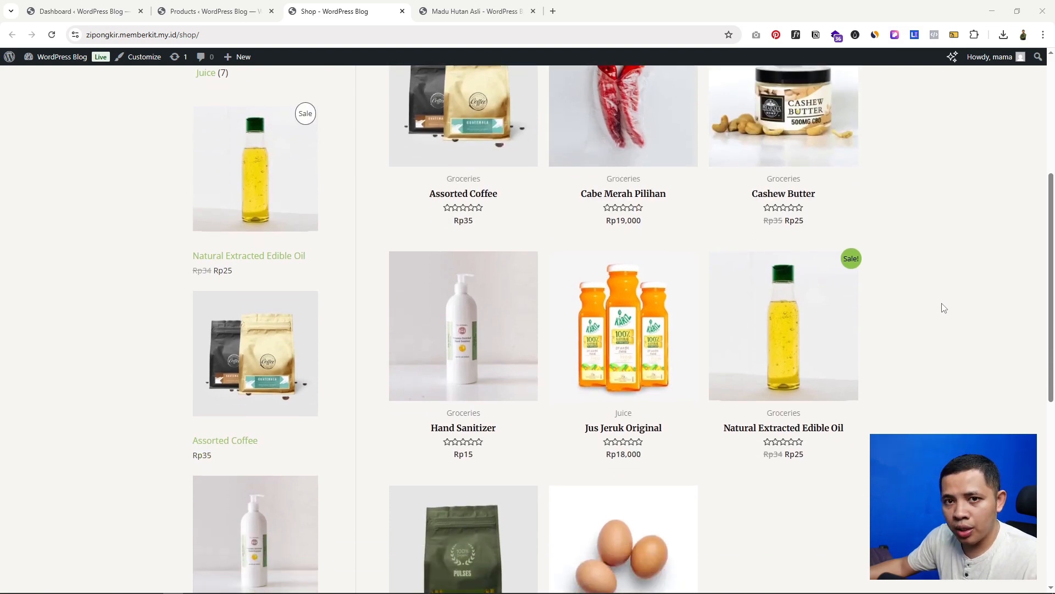
scroll(942, 315, up, 2)
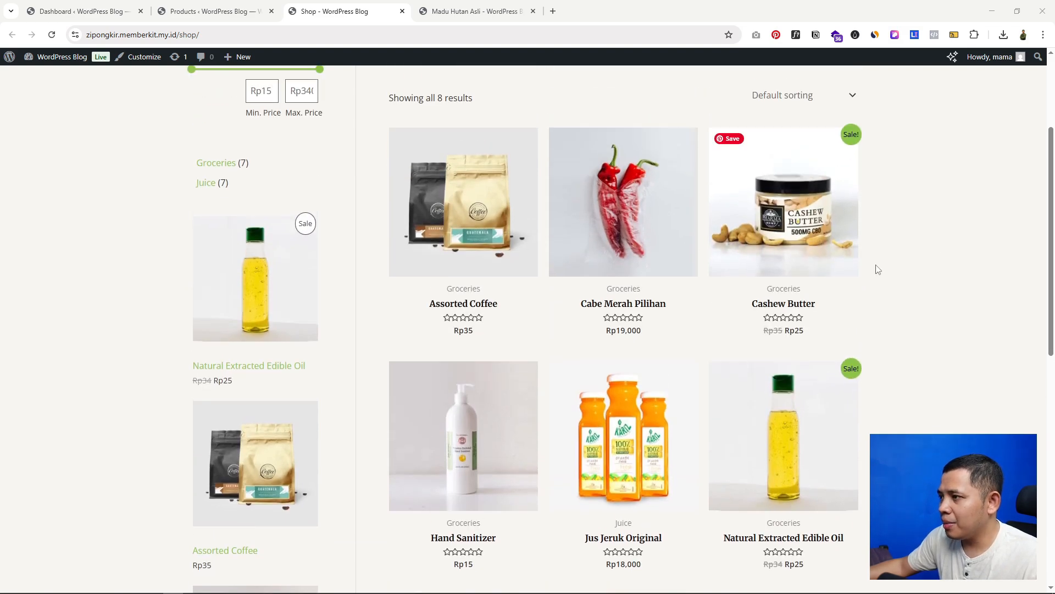
click(471, 11)
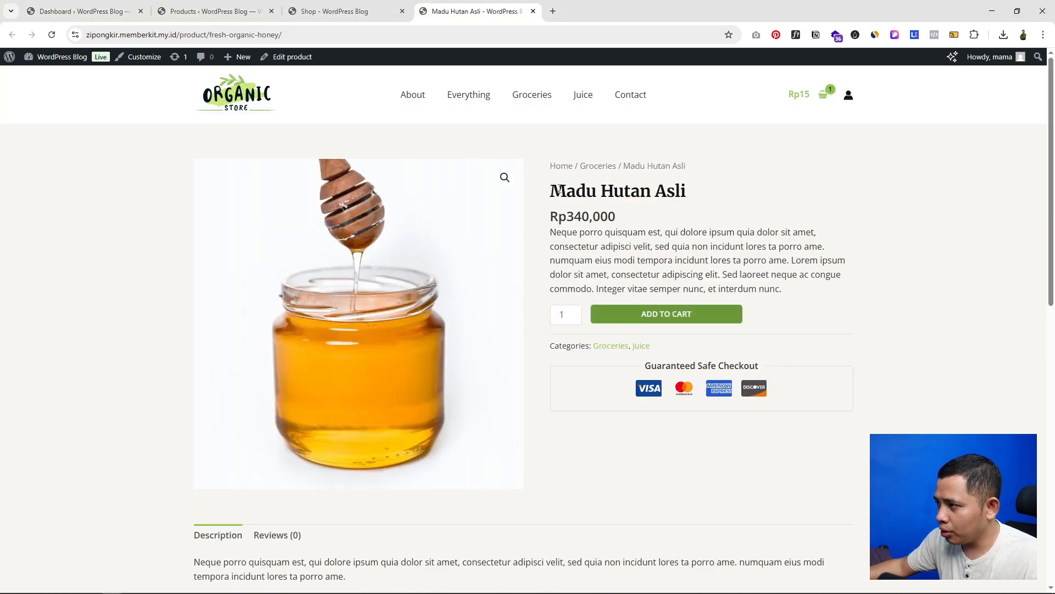
drag(555, 190, 660, 192)
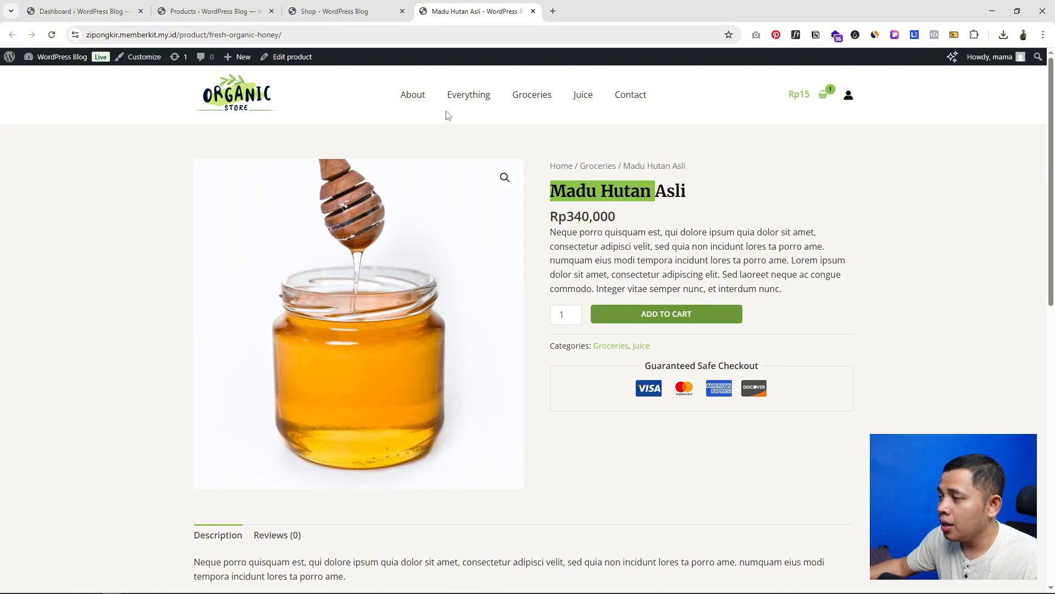
scroll(907, 394, down, 2)
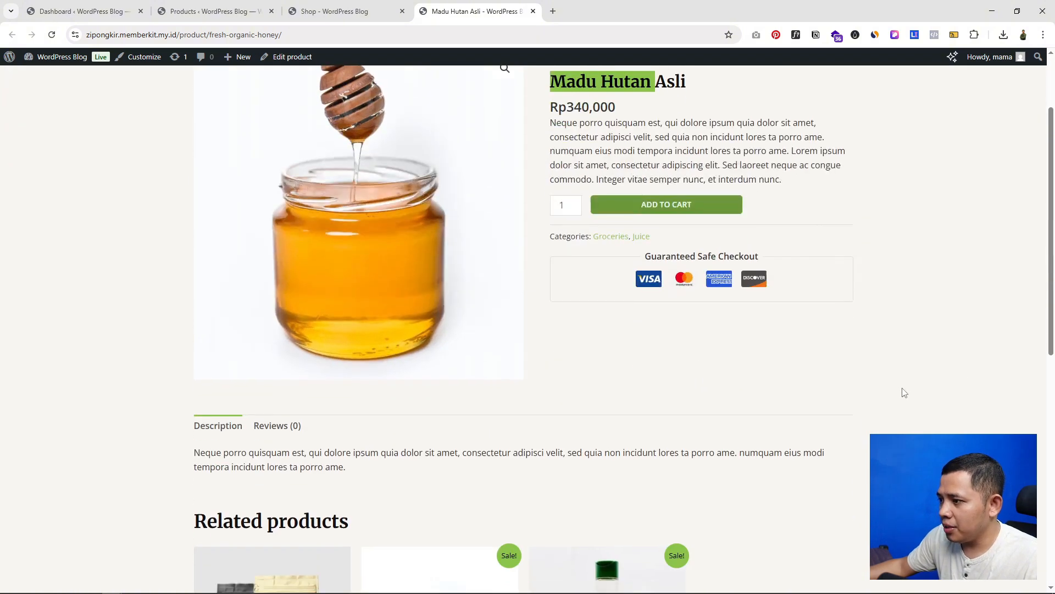
click(383, 6)
scroll(939, 227, up, 2)
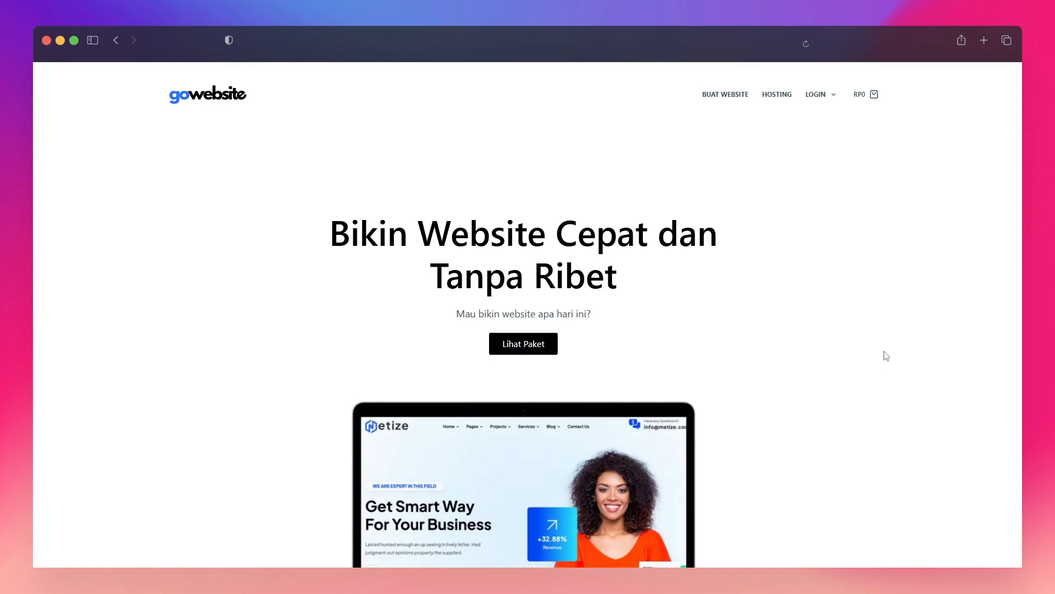
scroll(887, 356, down, 5)
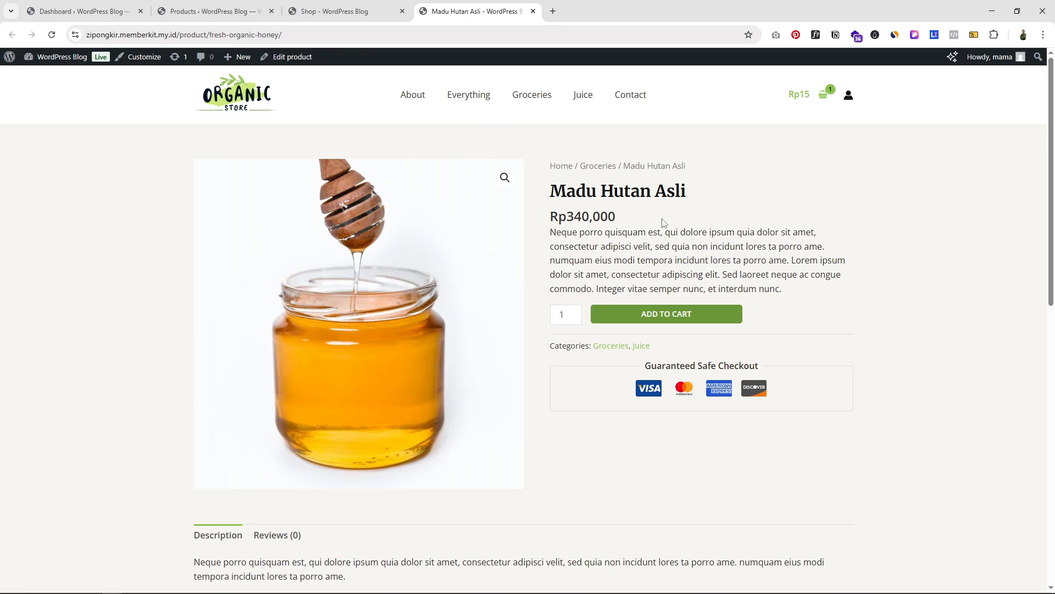
Copy the Madu Hutan Asli product page's address and look through the shop listing for that product
click(333, 35)
key(ctrl+c)
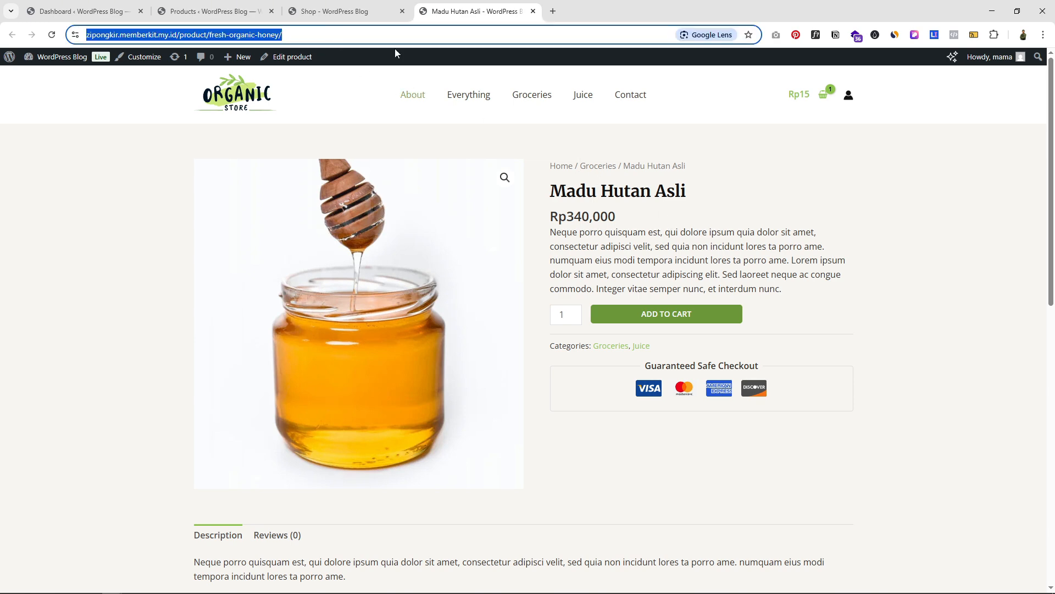
key(ctrl+shift+Tab)
scroll(493, 269, up, 1)
scroll(728, 231, down, 6)
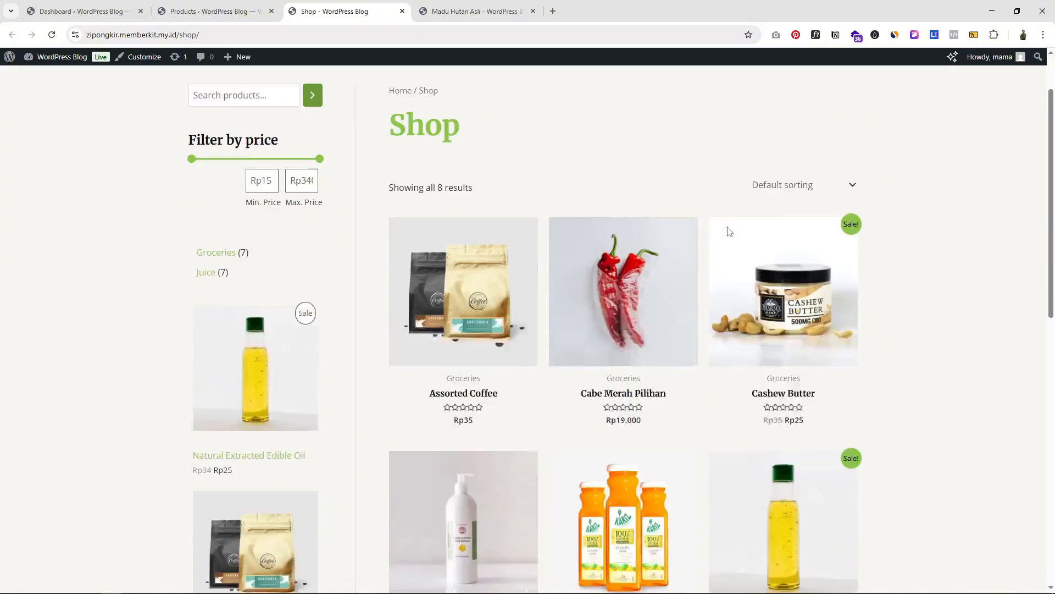
scroll(728, 233, down, 3)
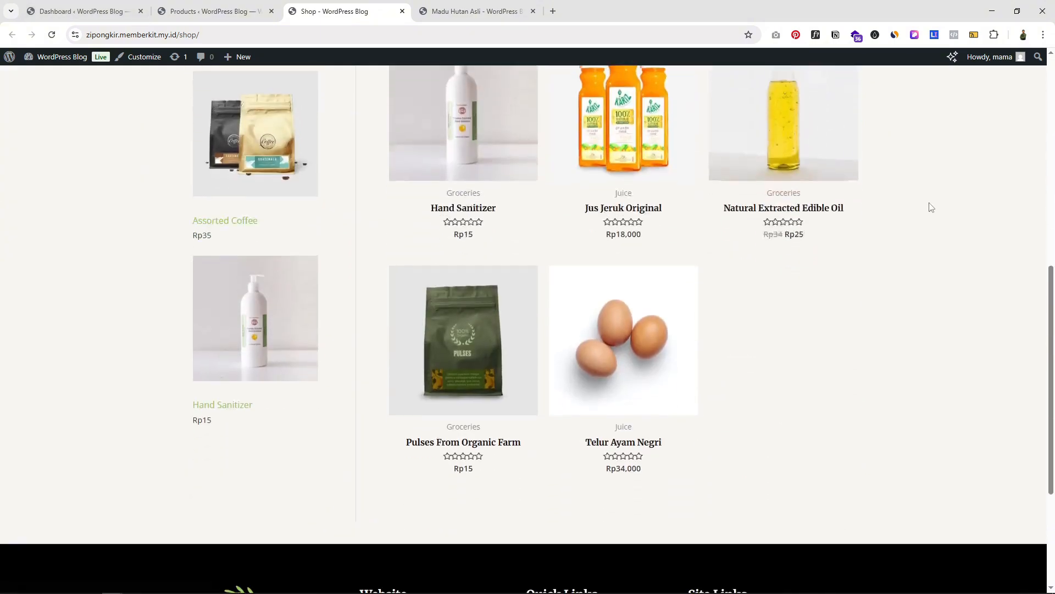
Open the copied product address in a new incognito window and view the page
key(ctrl+shift+n)
key(ctrl+v)
key(Return)
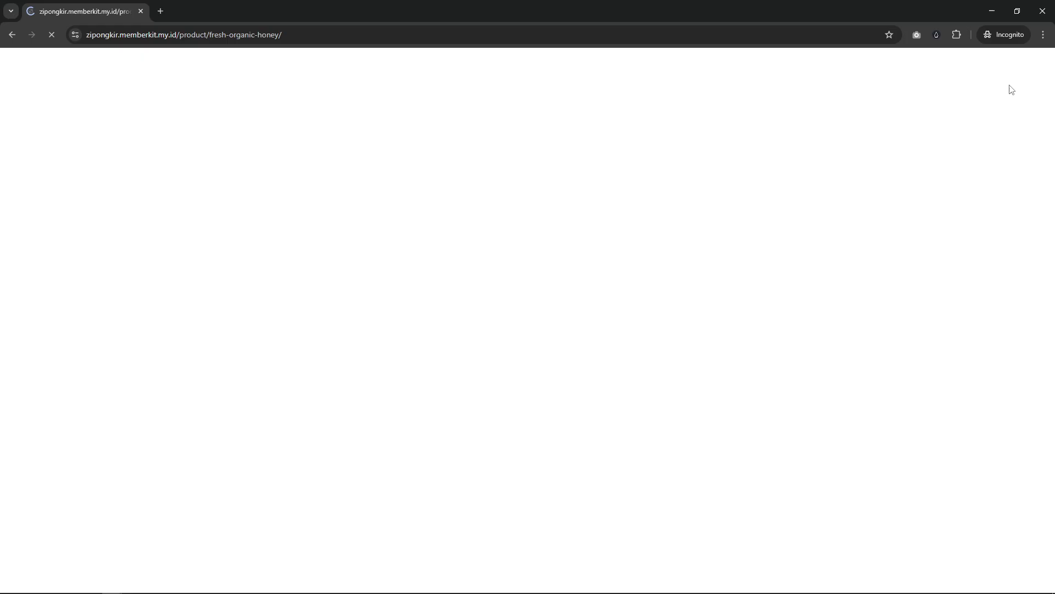
scroll(938, 324, down, 3)
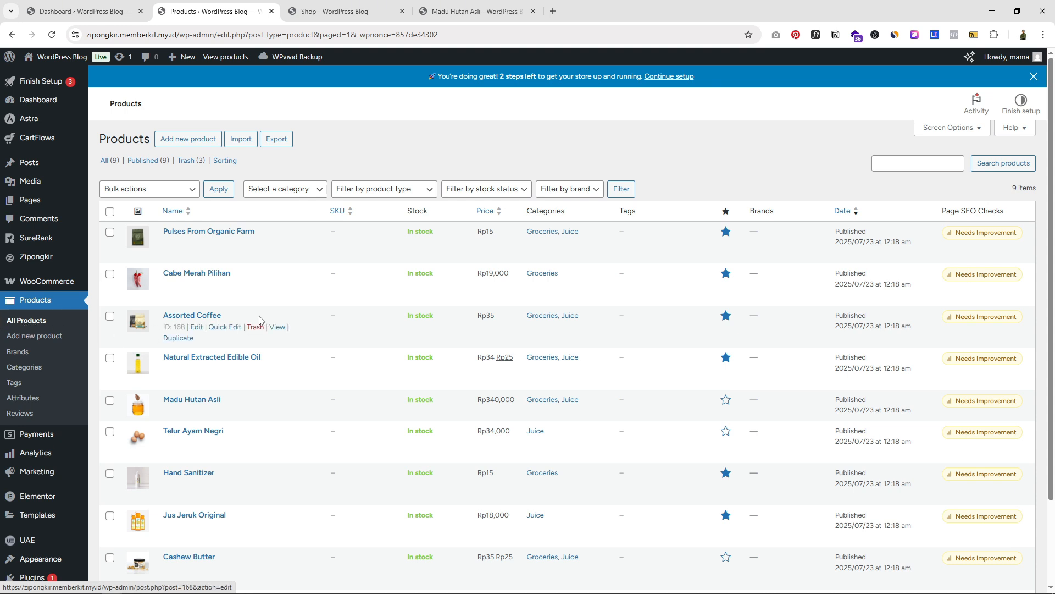
Try setting the visibility of the Madu Hutan Asli product to Catalog & search through its quick edit
scroll(258, 311, down, 1)
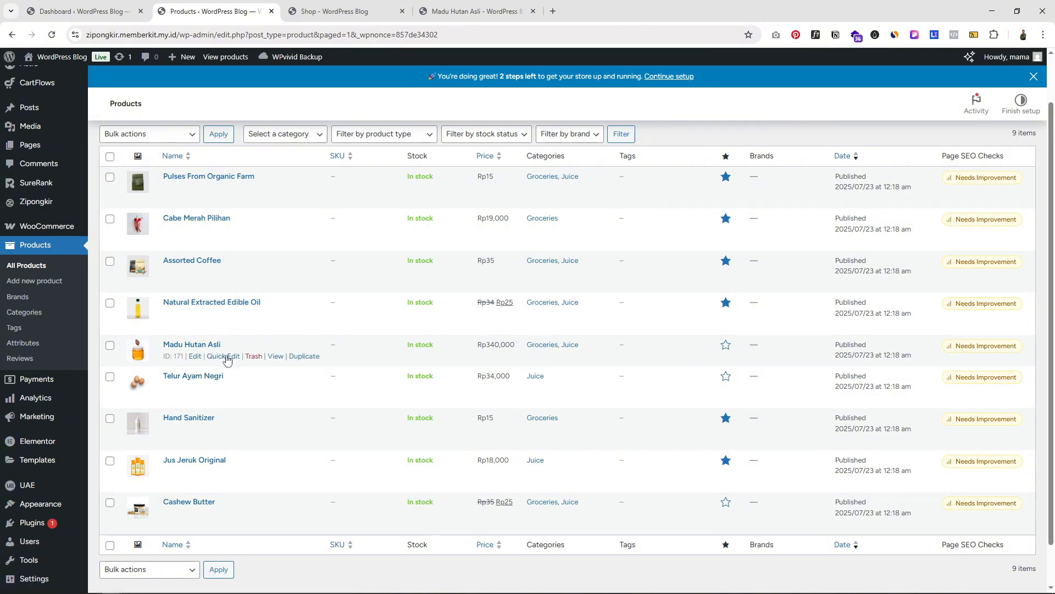
click(223, 356)
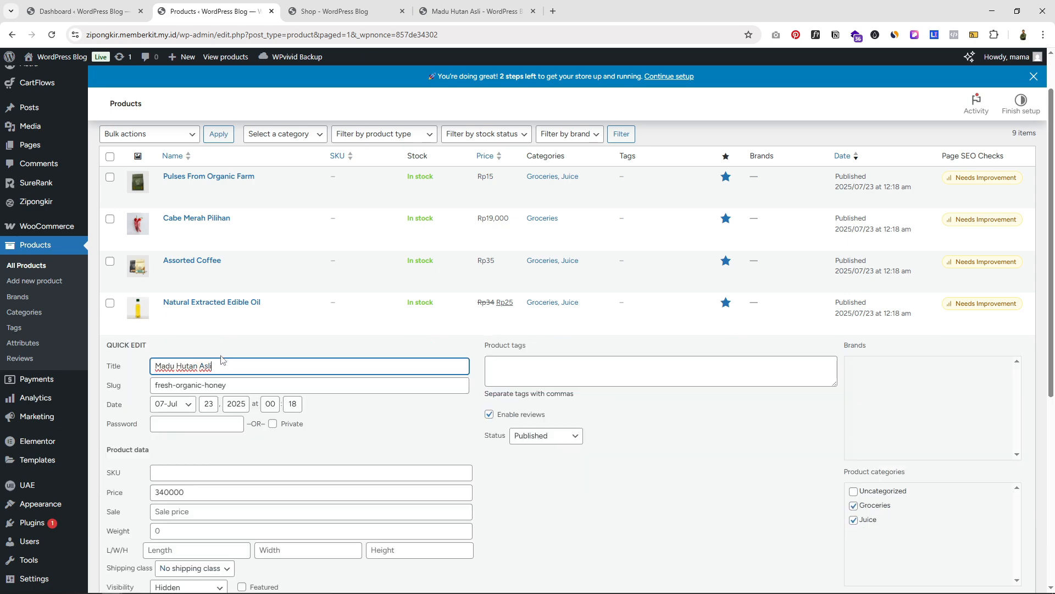
scroll(342, 404, down, 3)
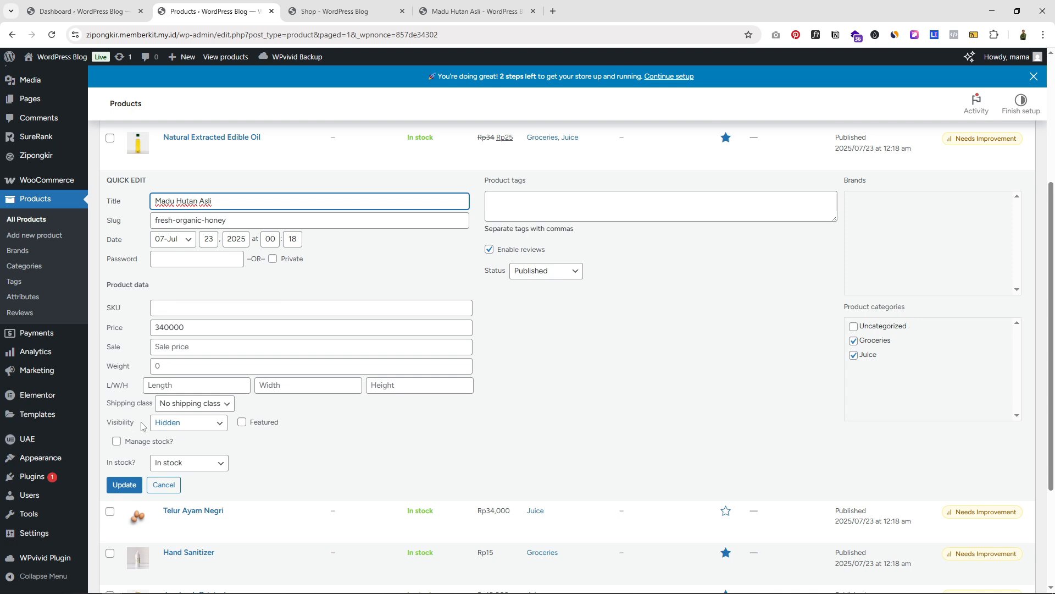
drag(141, 426, 114, 427)
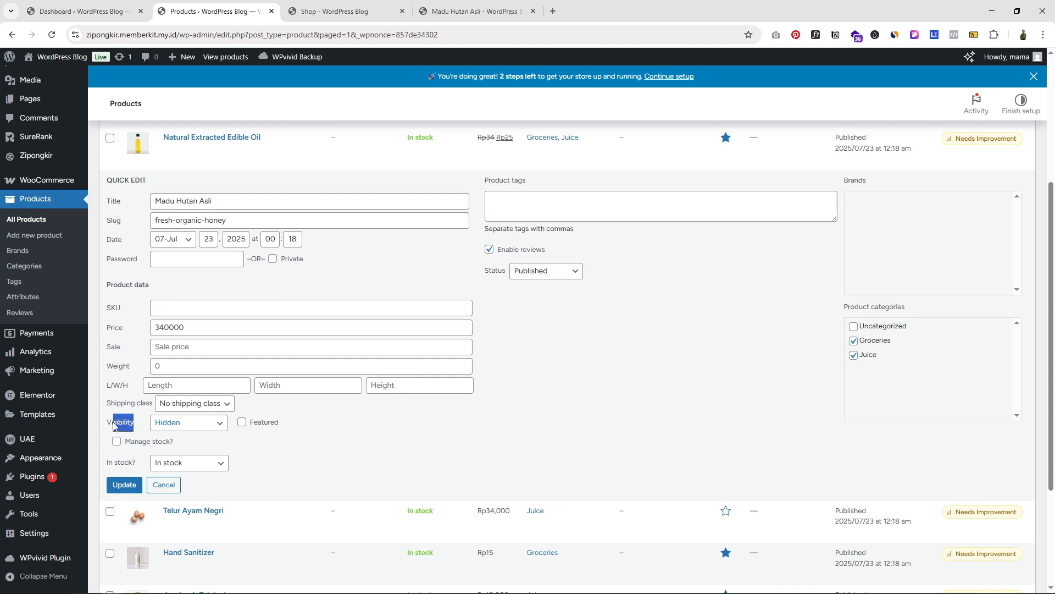
click(190, 428)
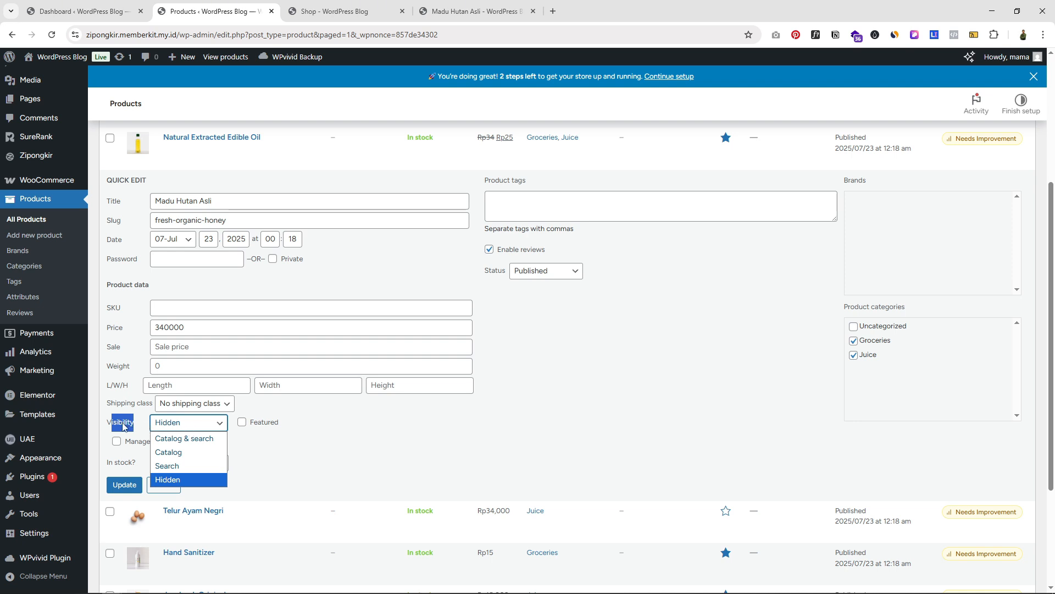
click(183, 439)
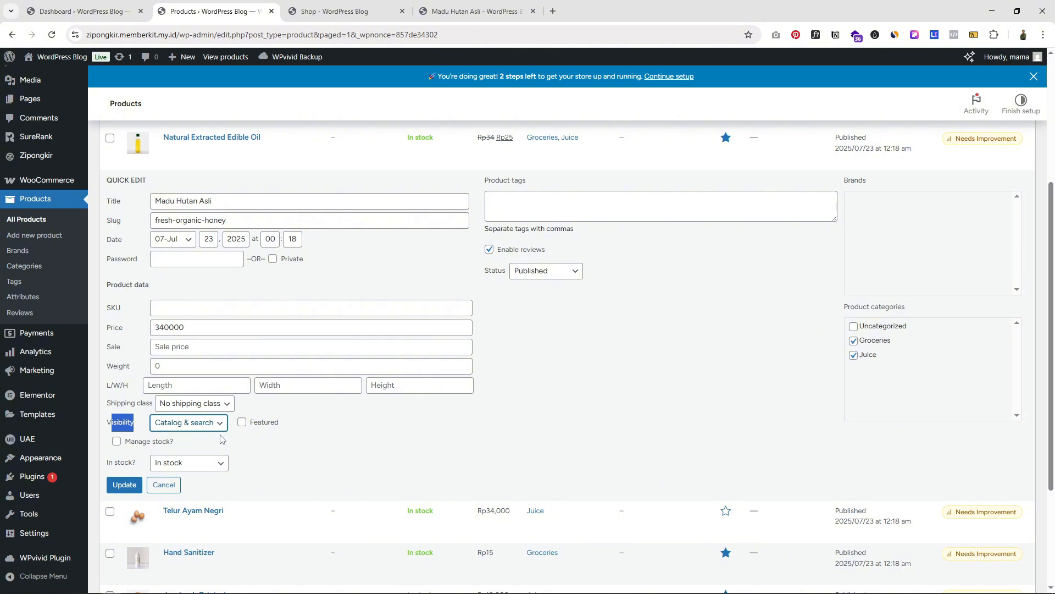
scroll(185, 422, down, 2)
Open the Telur Ayam Negri product for quick editing and review its visibility options
click(222, 412)
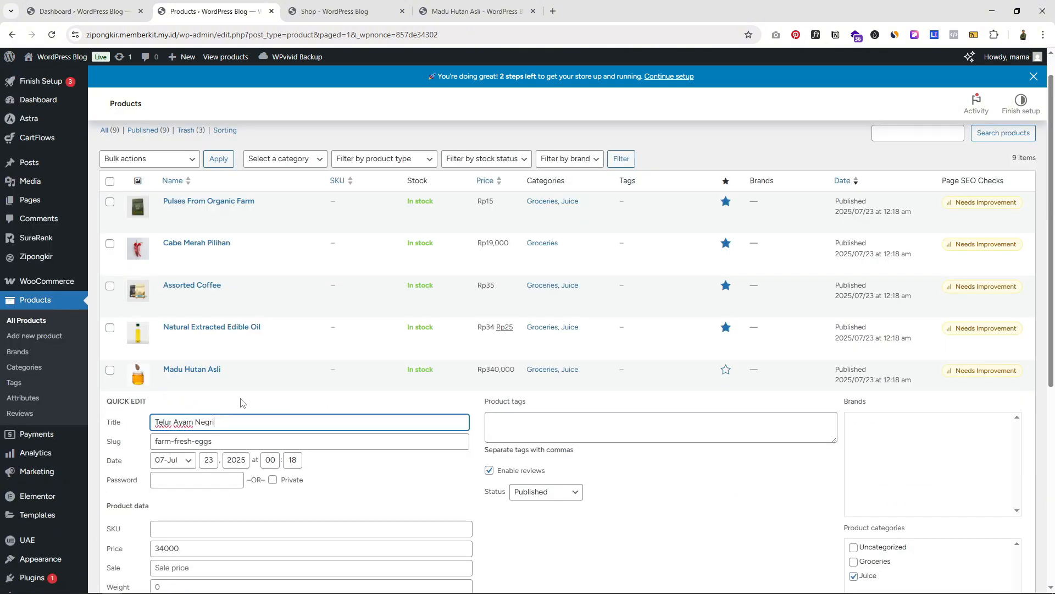
scroll(247, 397, down, 1)
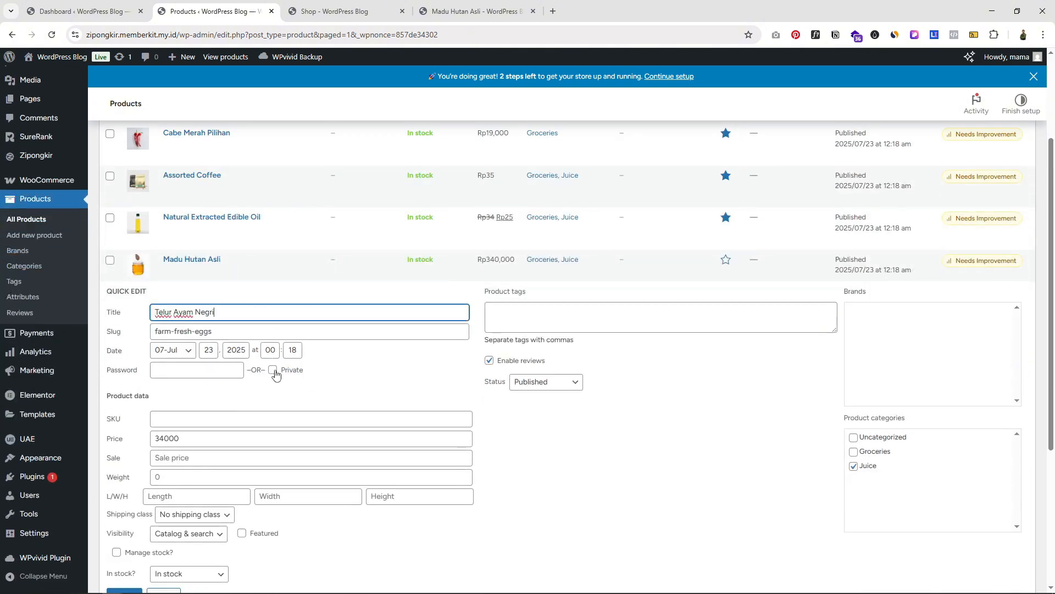
scroll(278, 342, down, 2)
drag(149, 422, 122, 423)
click(181, 429)
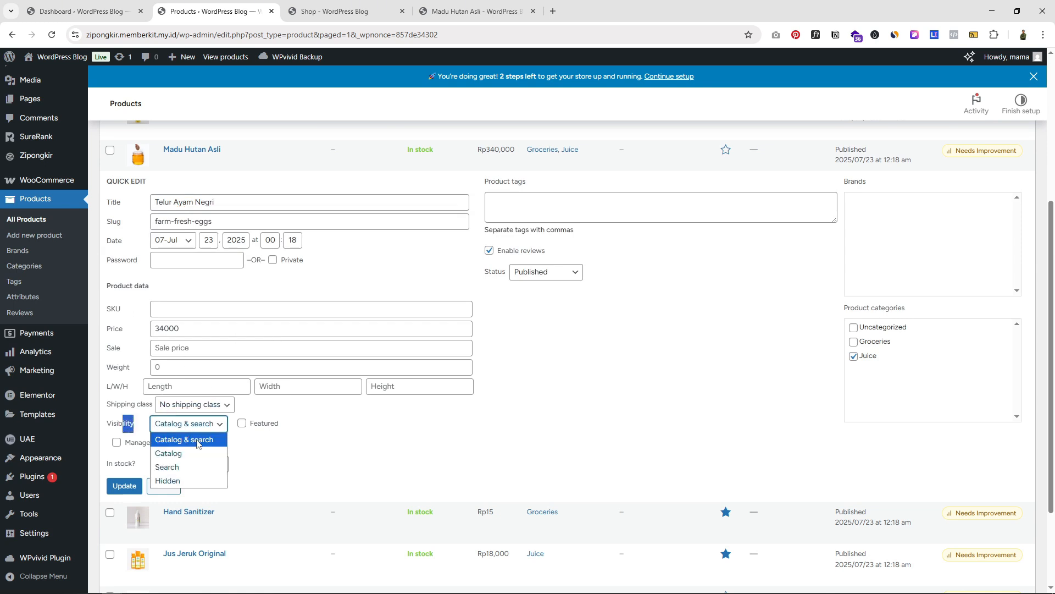
click(543, 415)
scroll(283, 306, up, 2)
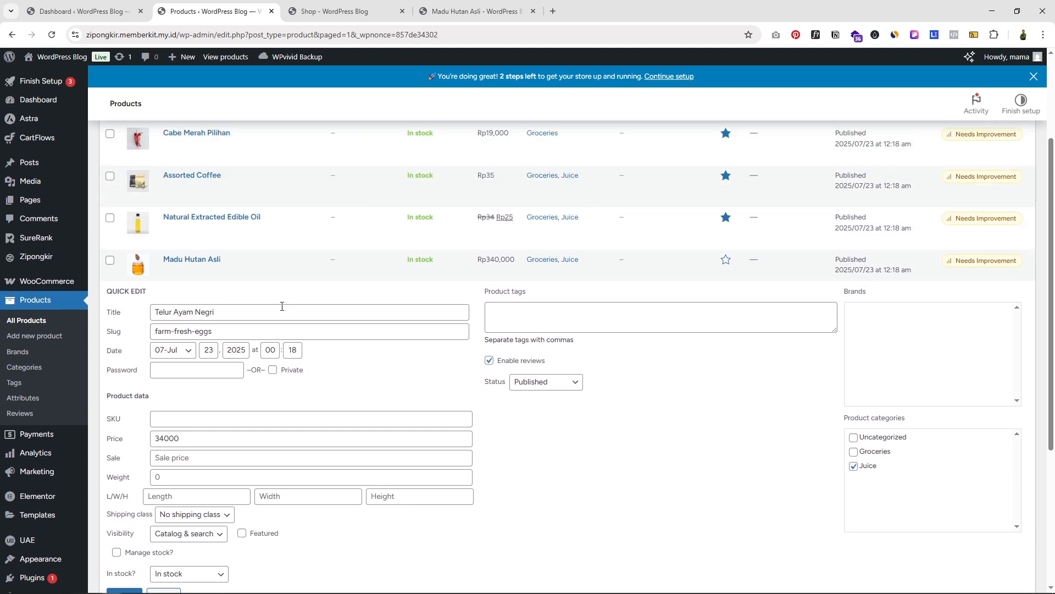
scroll(276, 324, down, 2)
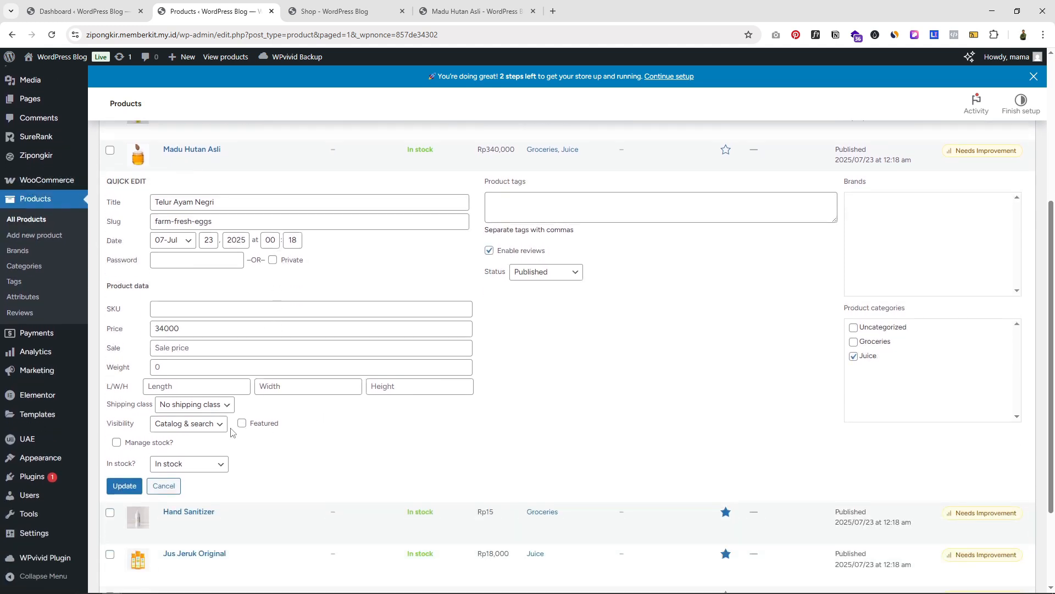
Try the Catalog and Search visibility options for the Telur Ayam Negri product
drag(136, 423, 121, 428)
click(185, 431)
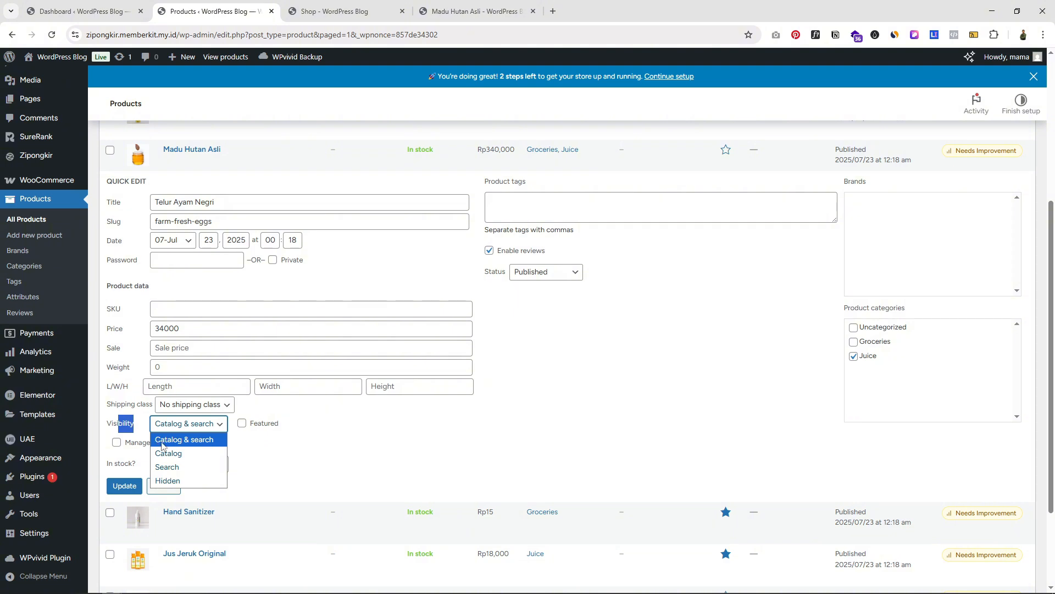
click(174, 456)
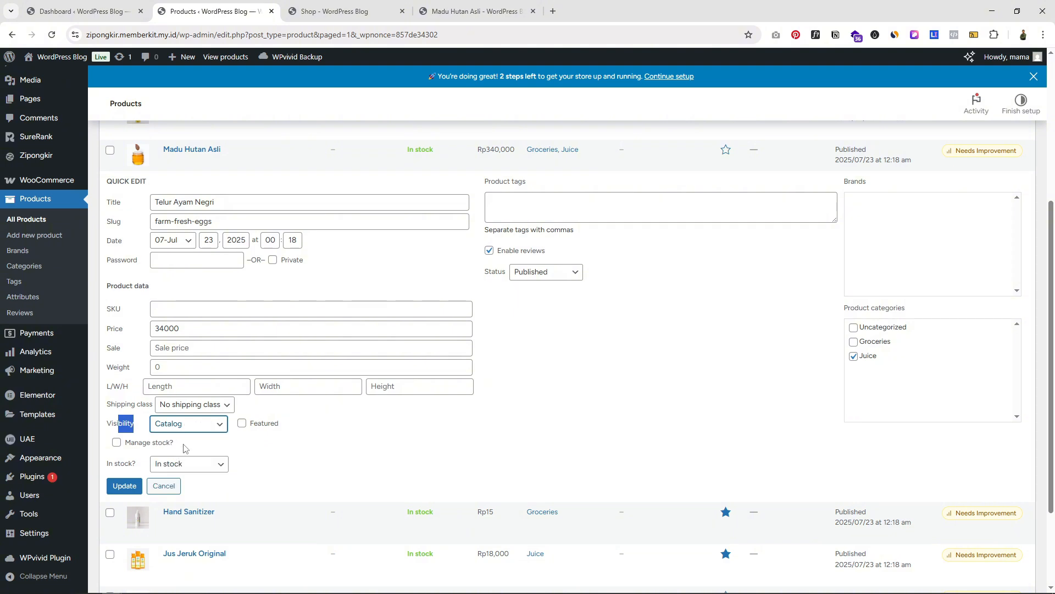
scroll(205, 215, up, 2)
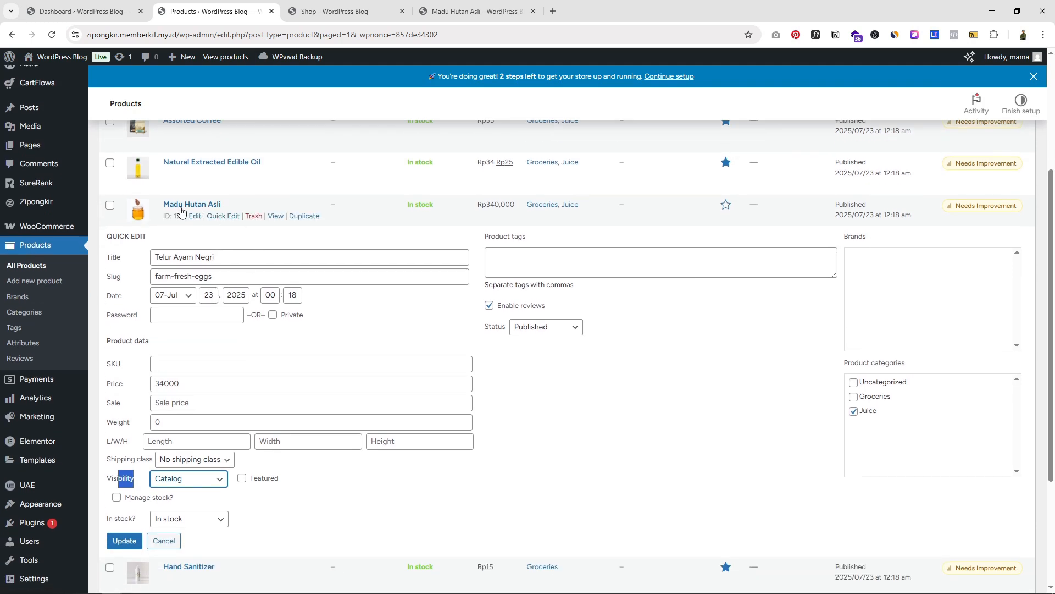
click(185, 481)
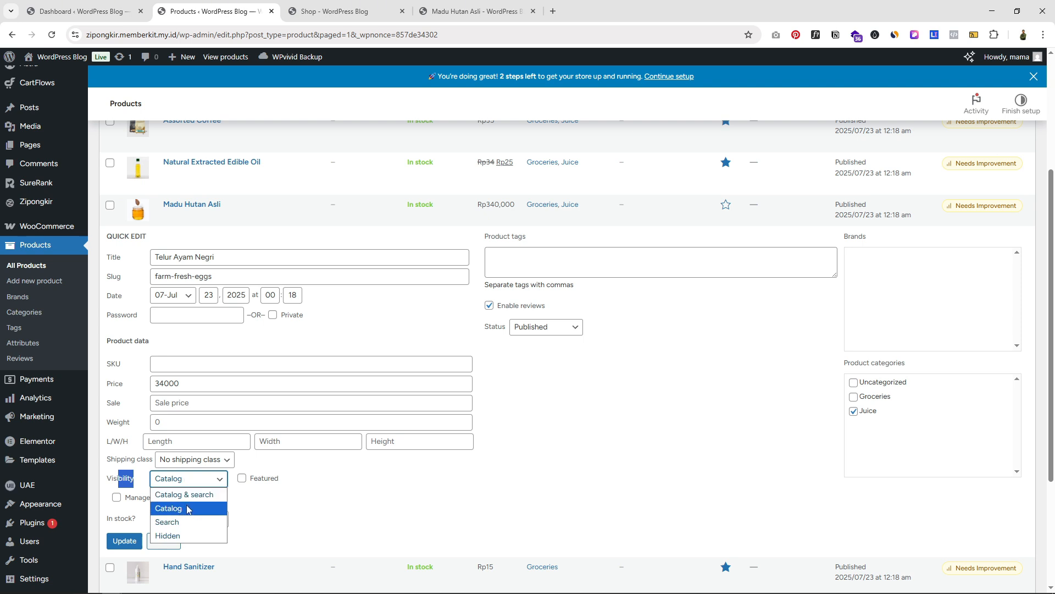
click(167, 522)
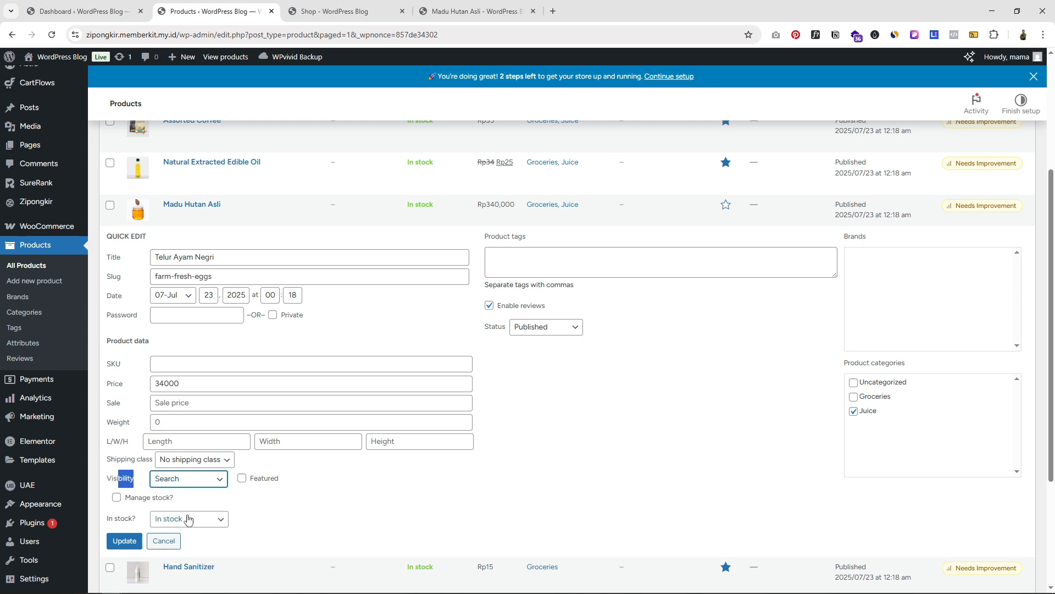
Set the visibility of Telur Ayam Negri to Hidden and update the product
scroll(355, 470, down, 1)
scroll(355, 470, down, 1)
click(189, 424)
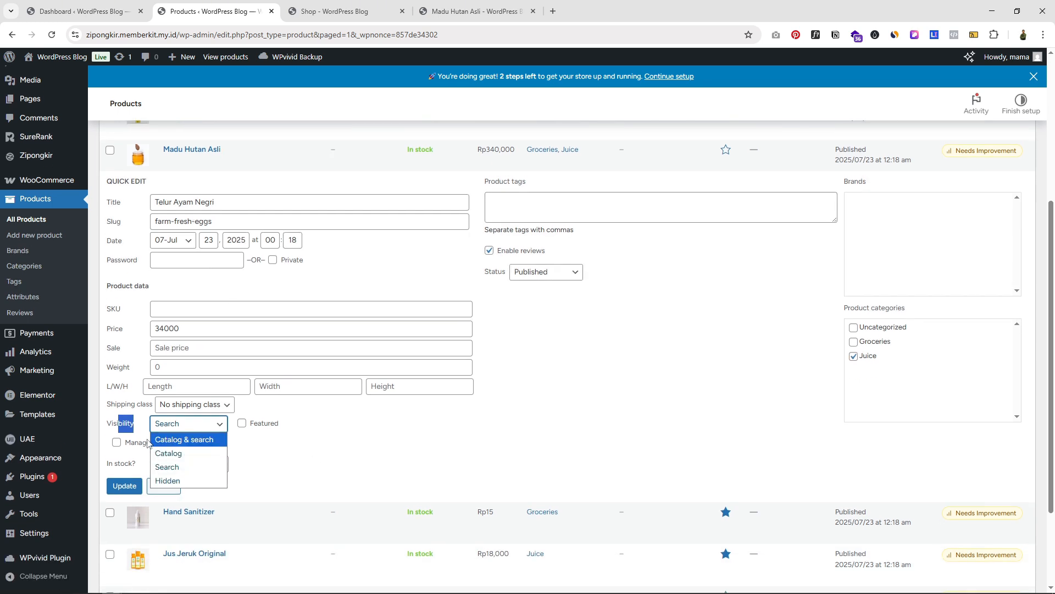
click(133, 427)
click(177, 429)
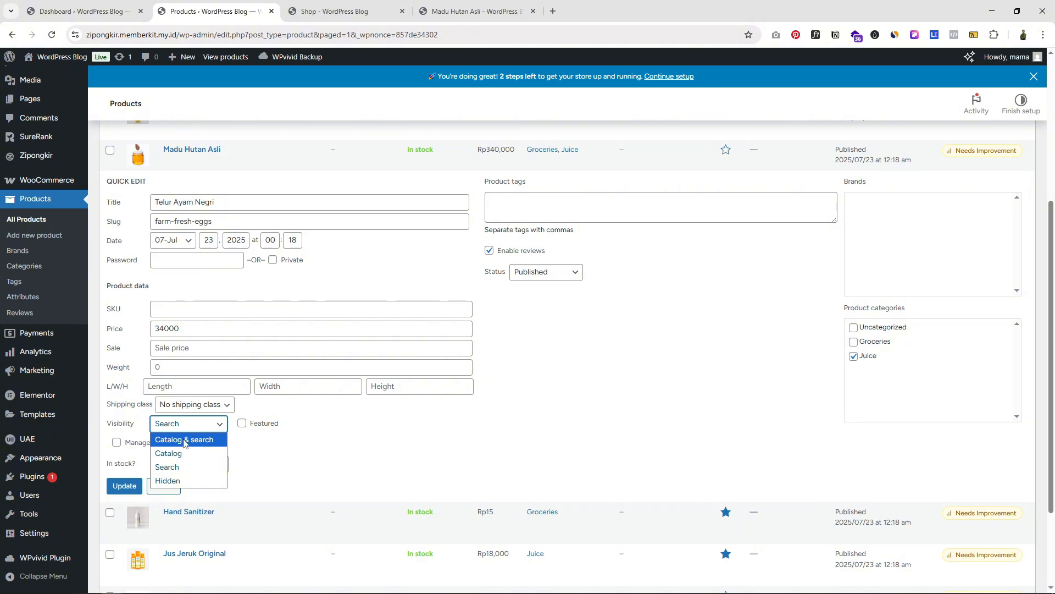
click(182, 482)
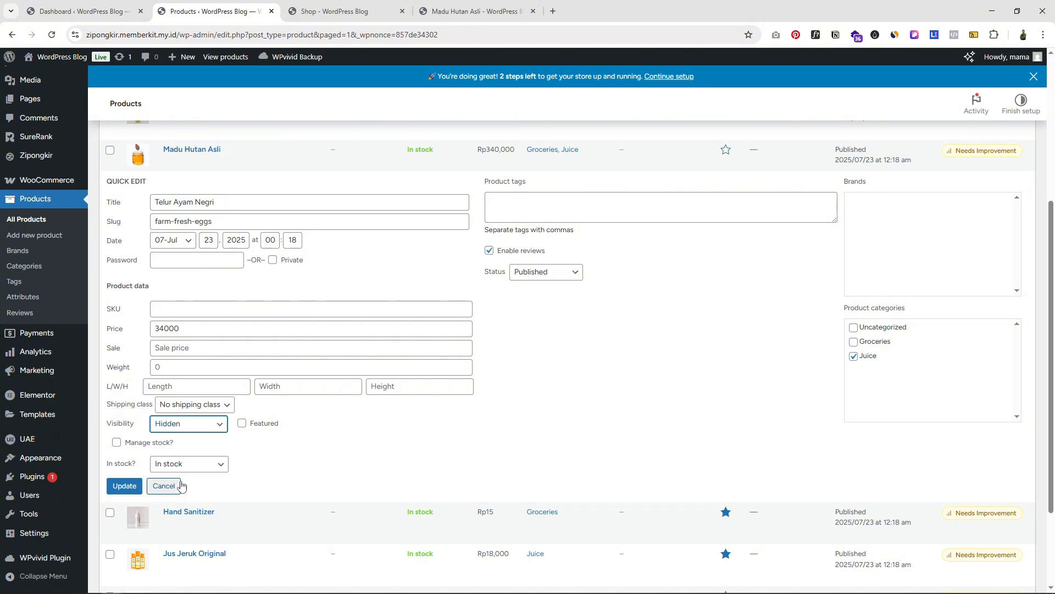
click(189, 427)
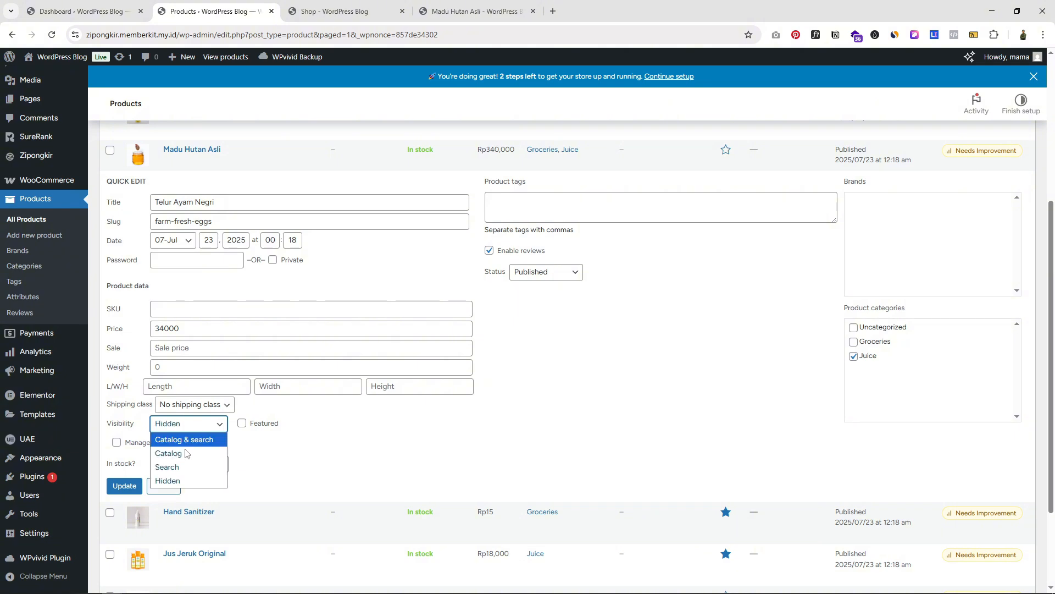
click(154, 480)
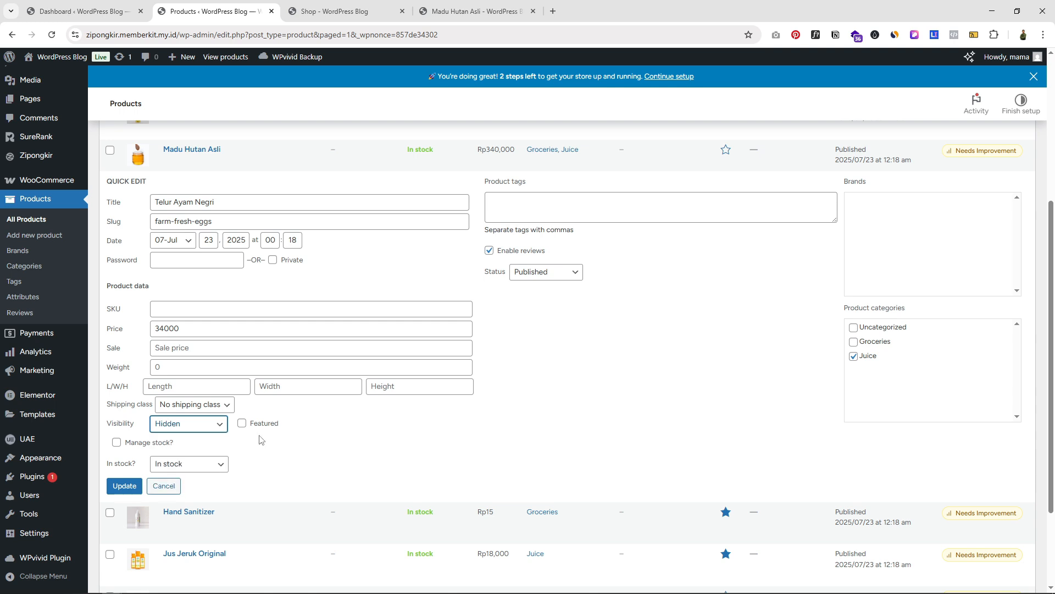
click(132, 486)
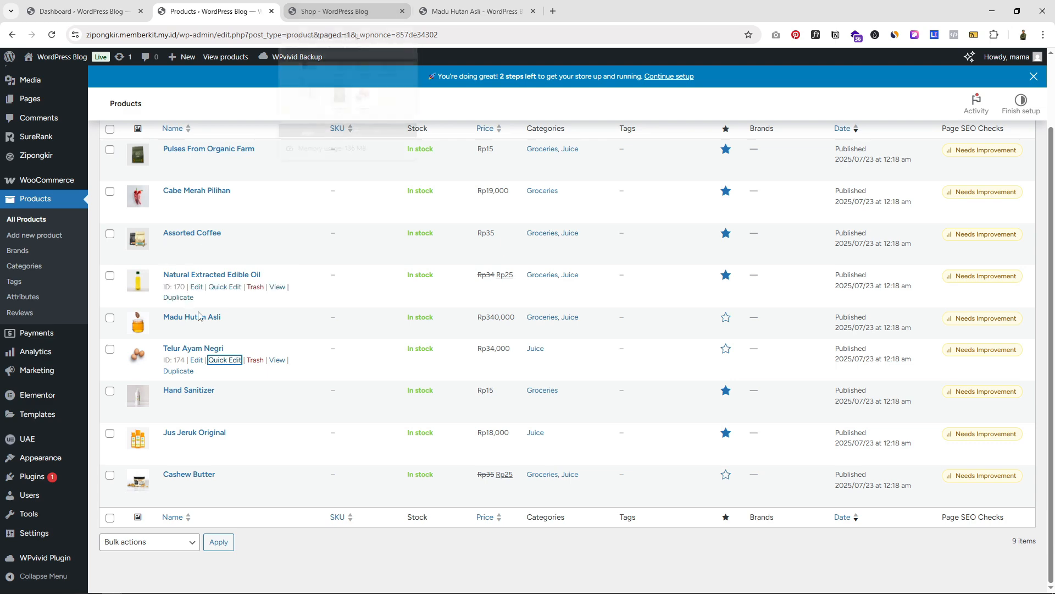
Reopen the Telur Ayam Negri product for quick editing and check its saved visibility setting
click(225, 360)
scroll(242, 371, down, 2)
scroll(241, 371, down, 2)
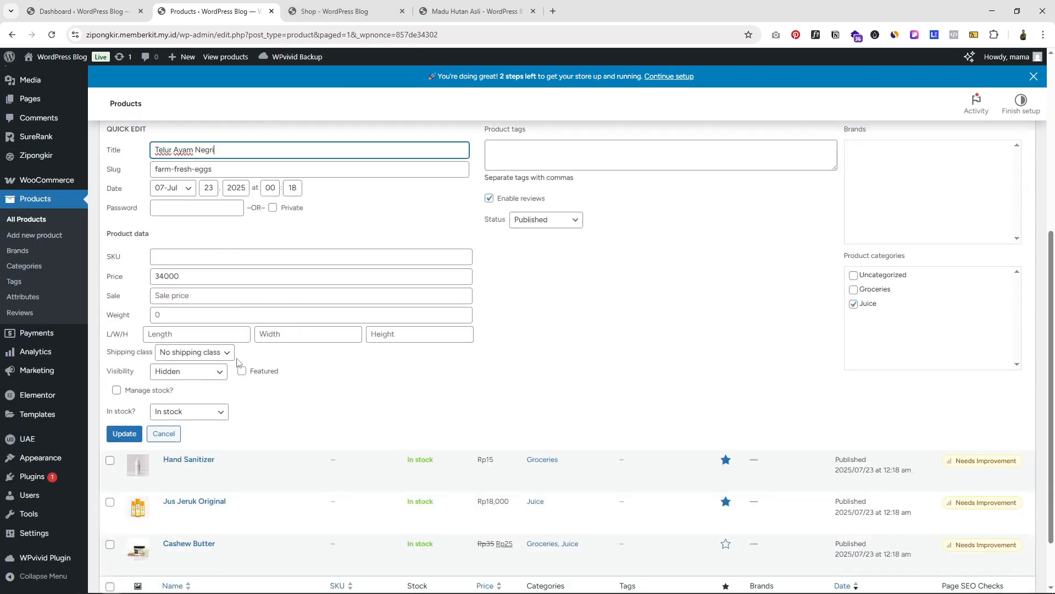
scroll(217, 365, up, 2)
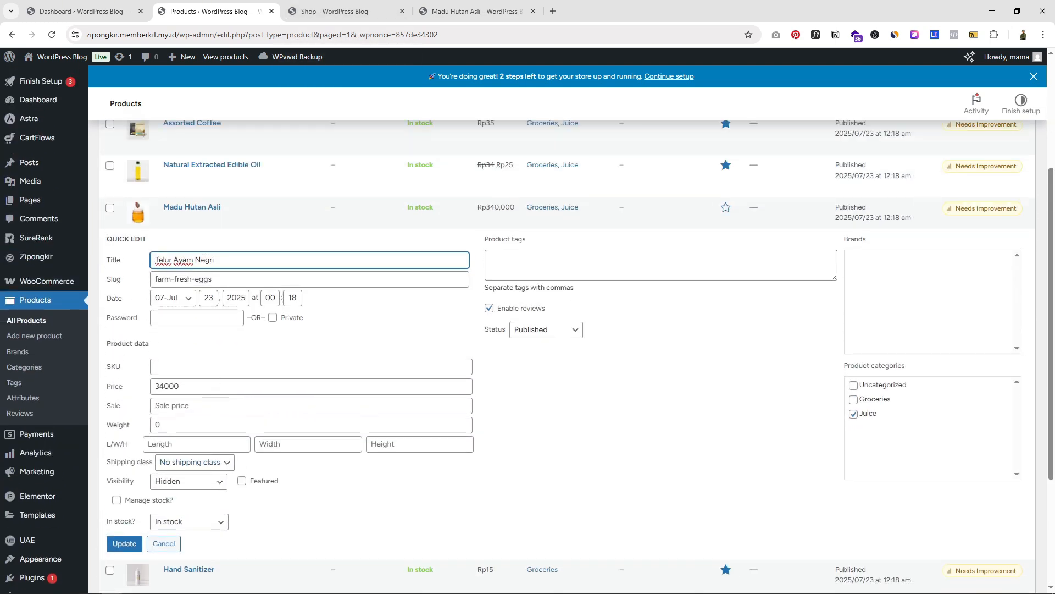
Reload the Shop page and check the product listing for Telur Ayam Negri
click(354, 12)
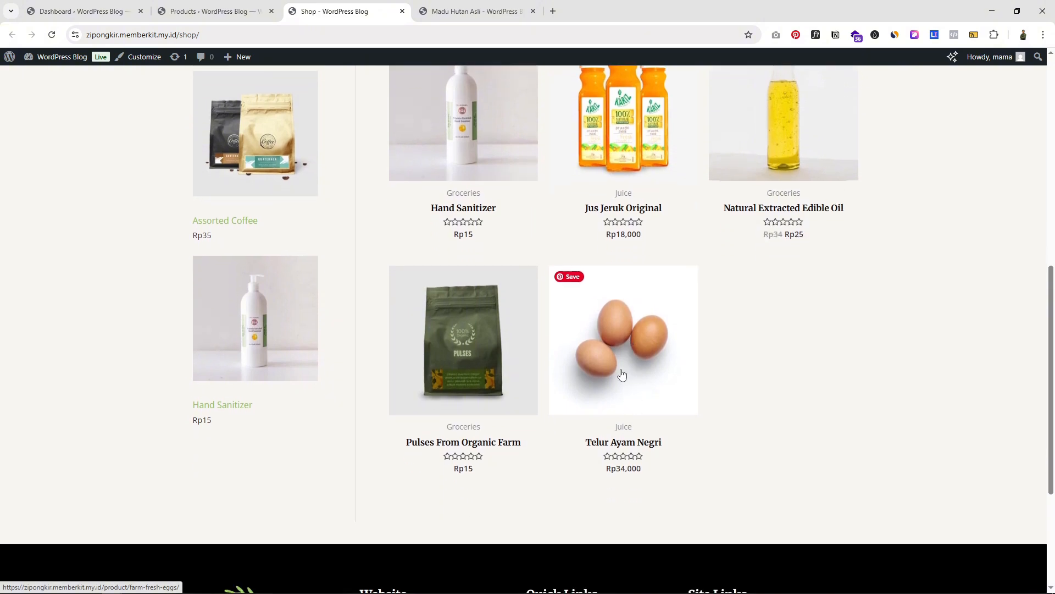
click(52, 35)
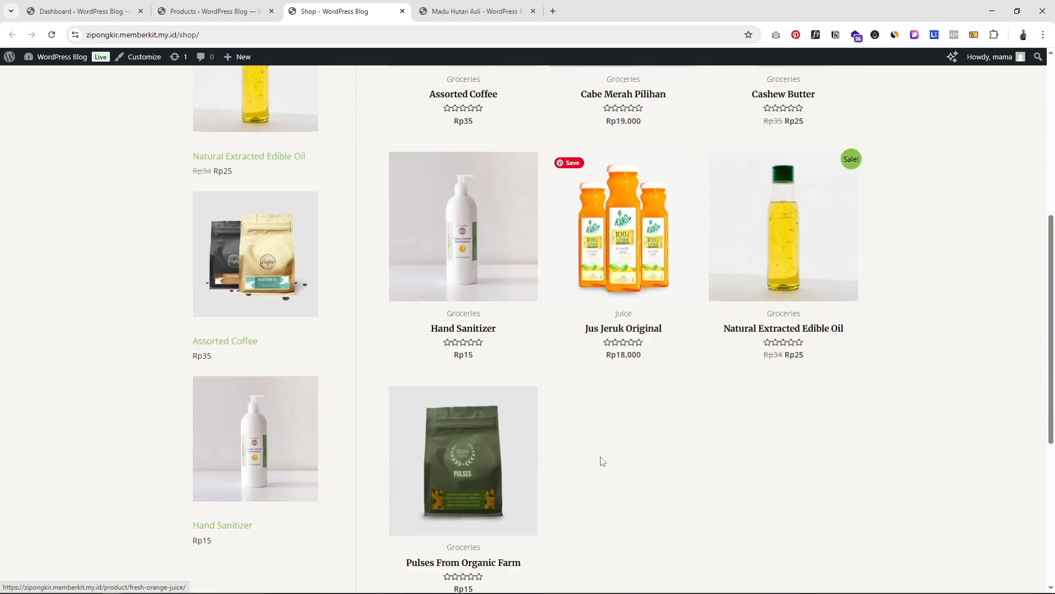
scroll(568, 407, down, 1)
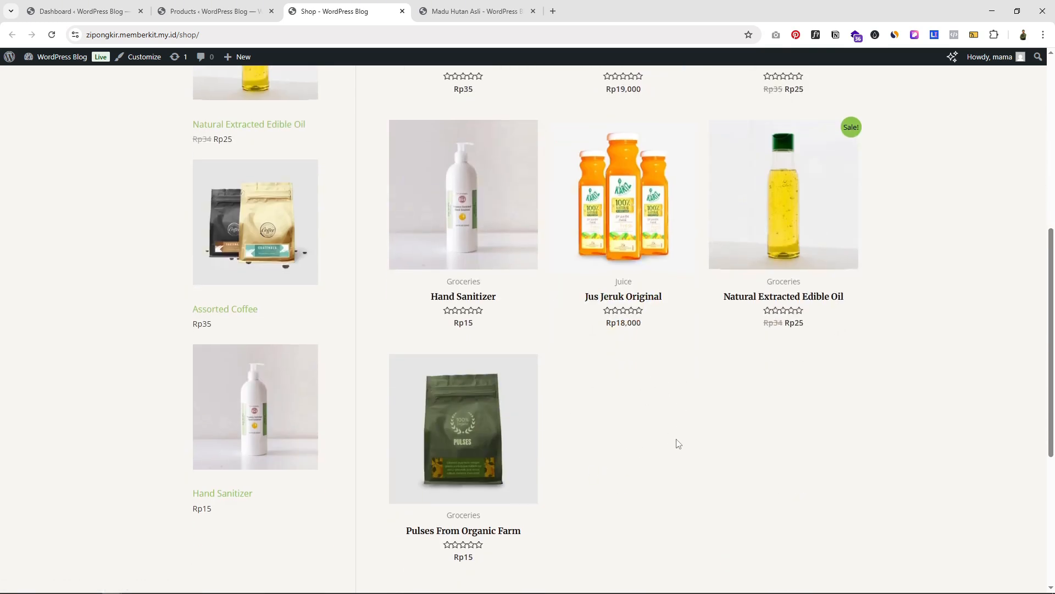
Return to the products list, leave the quick edit, and view the Telur Ayam Negri product page in a new tab
click(209, 11)
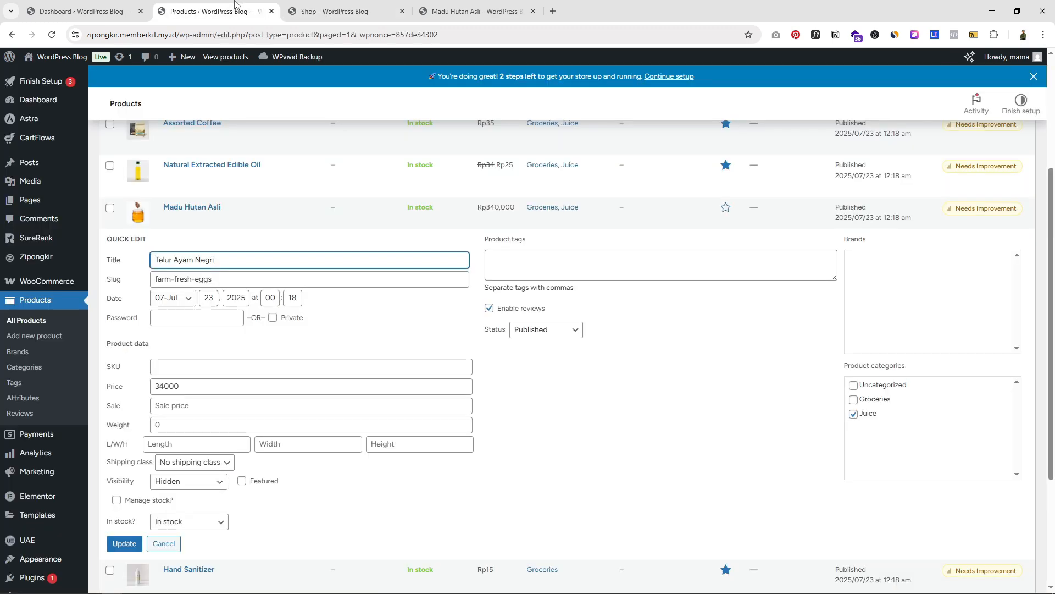
click(663, 405)
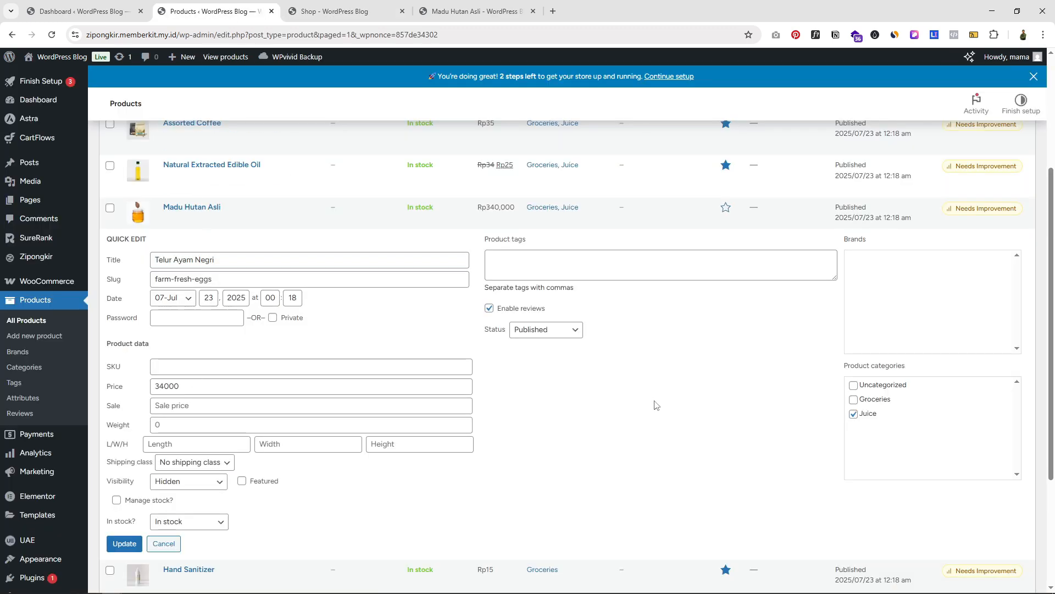
ctrl+click(280, 361)
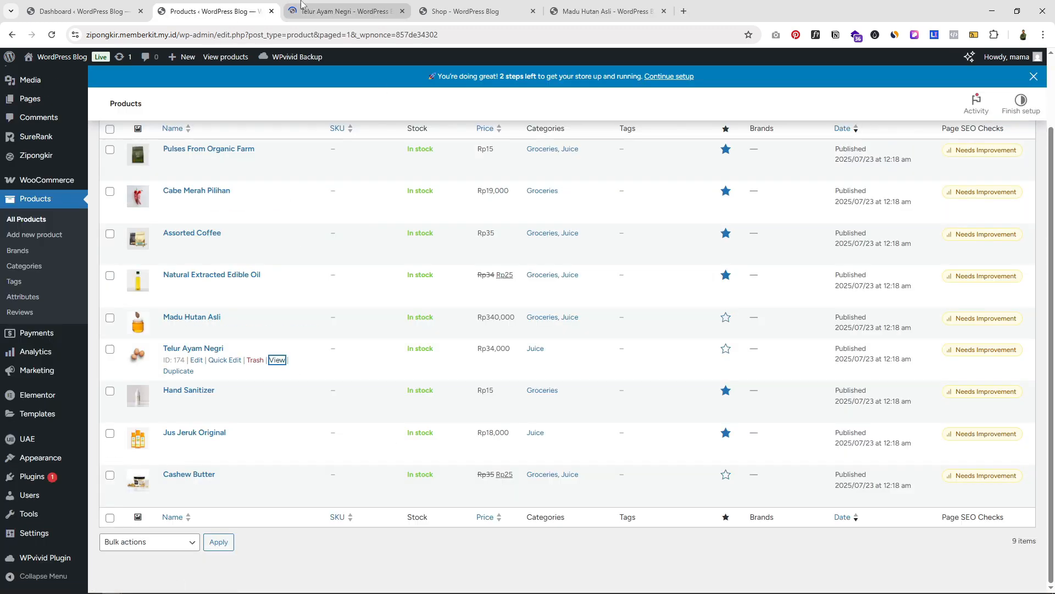
click(304, 6)
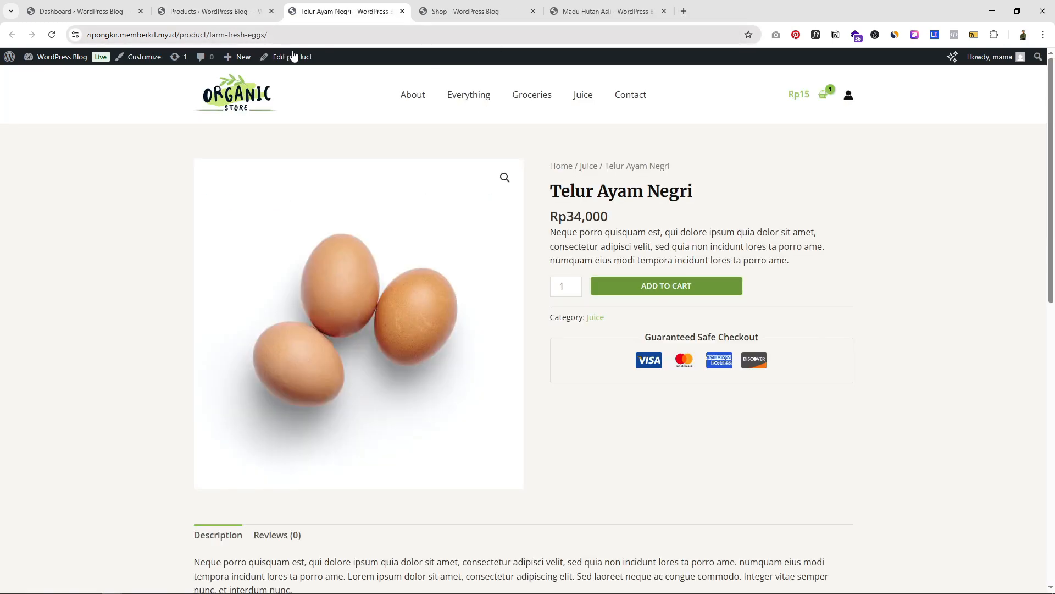
Copy the Telur Ayam Negri page's address and open it in a new incognito window
click(299, 35)
key(ctrl+c)
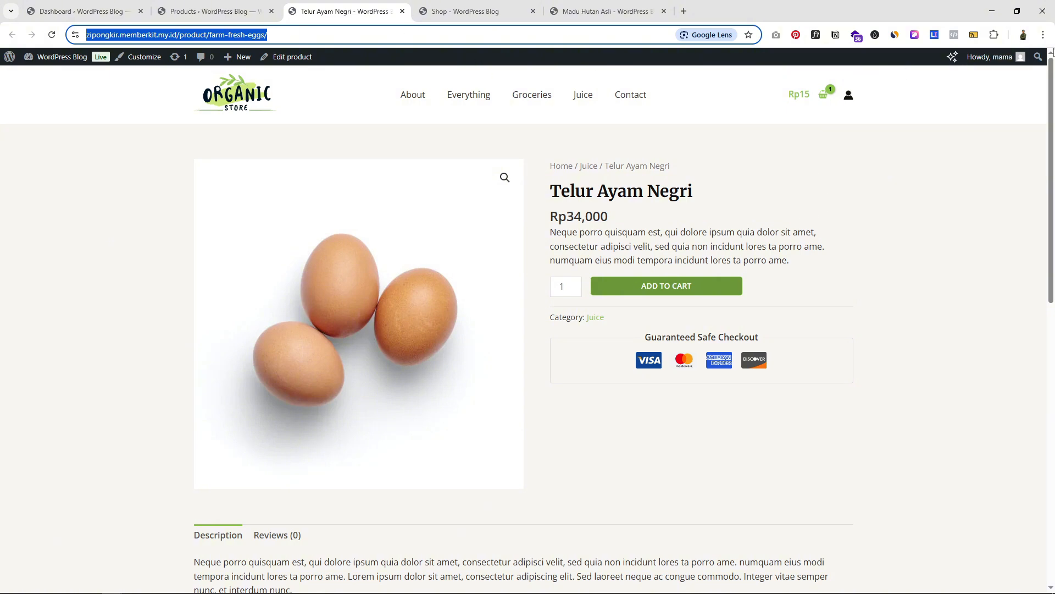
key(ctrl+shift+n)
key(ctrl+v)
key(Return)
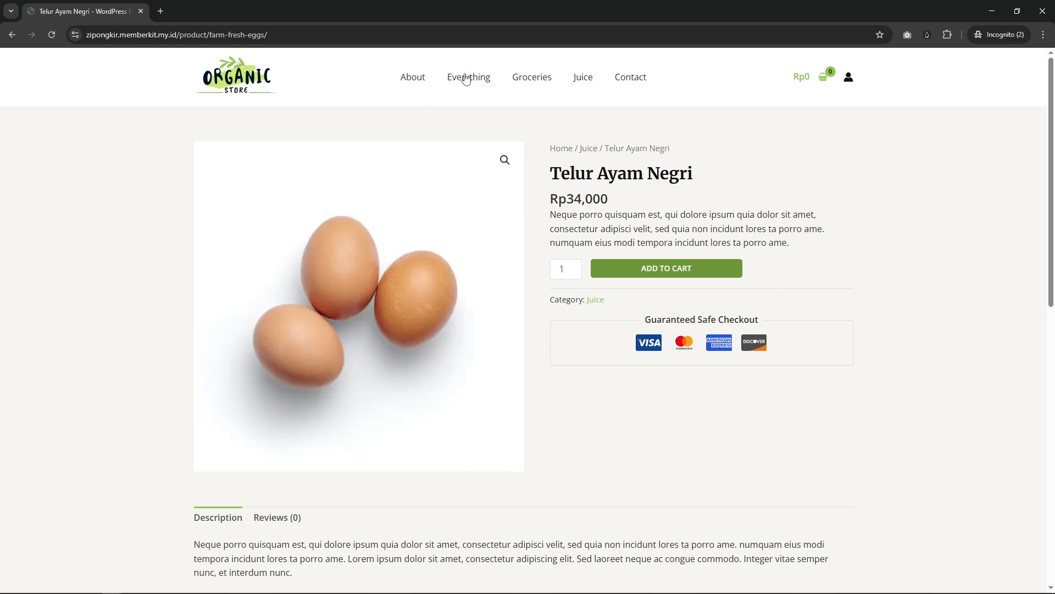
Open the store's Everything page in the incognito window and look through the catalog for Telur Ayam Negri
click(484, 80)
scroll(729, 328, down, 2)
scroll(729, 328, down, 3)
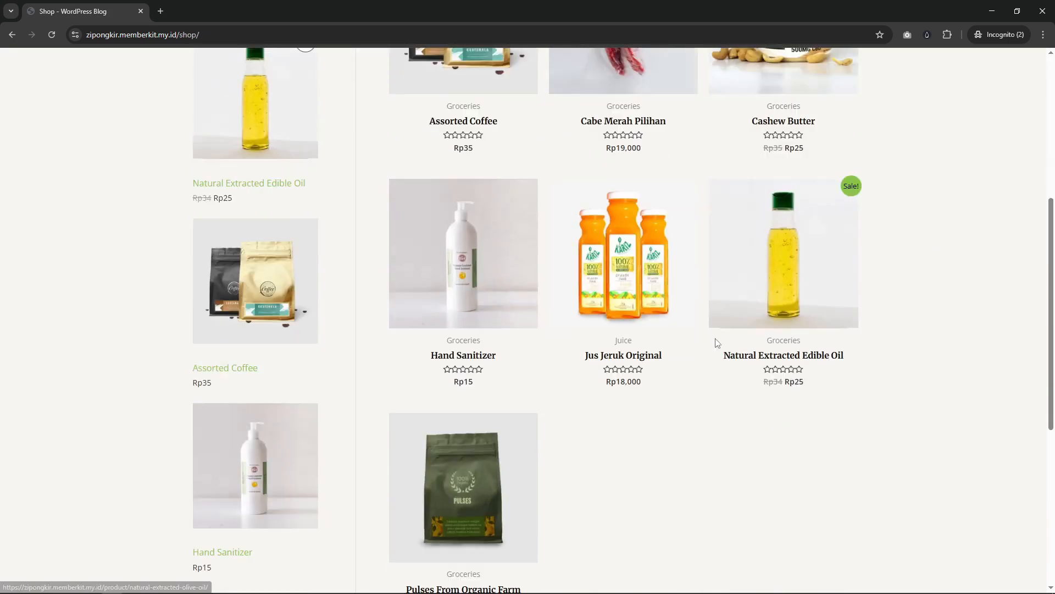
scroll(876, 342, up, 4)
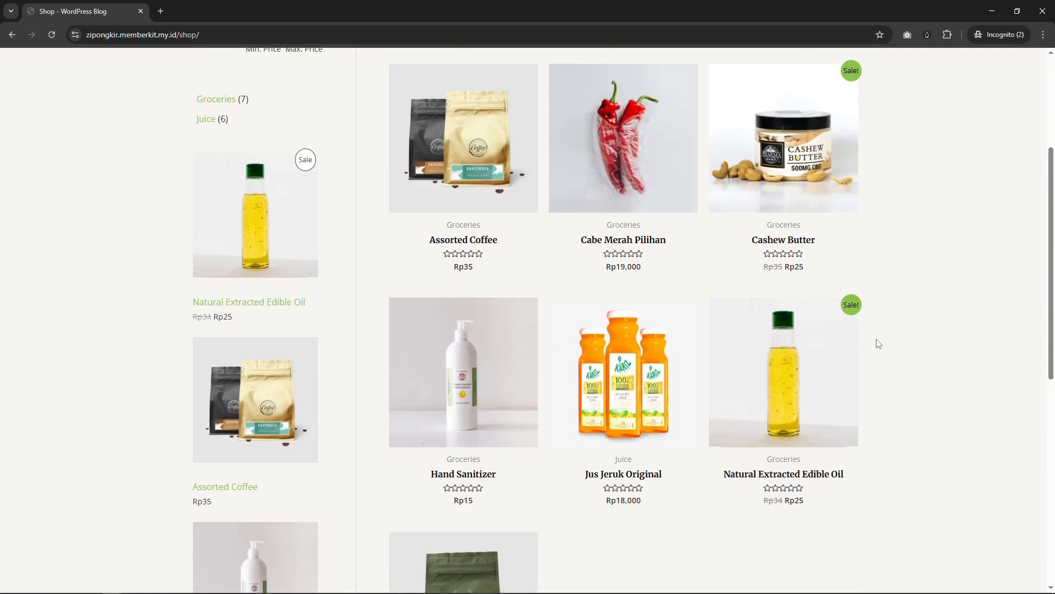